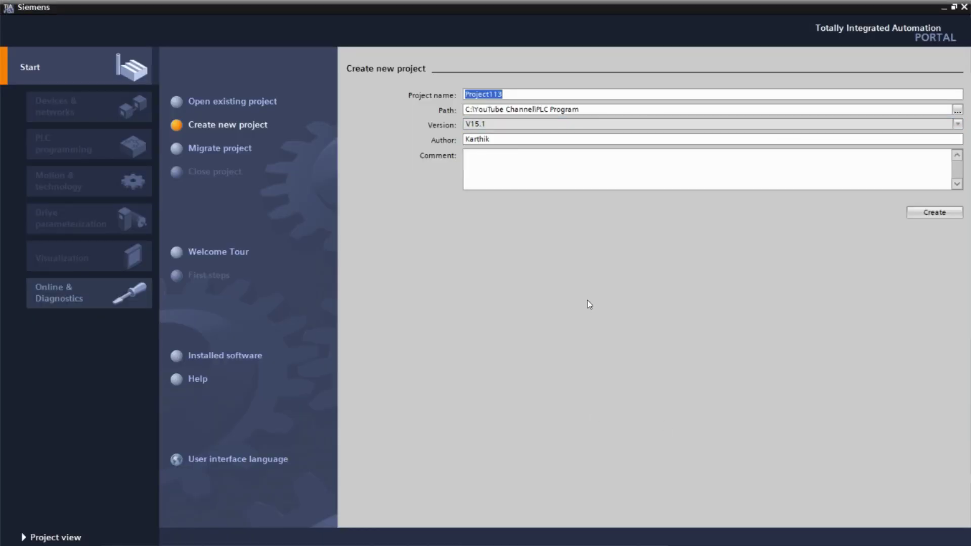
Step: Create a new project named 'Assign IP Address' in place of the default name
{"action": "left_click", "coordinate": [514, 93]}
{"action": "key", "text": "BackSpace"}
{"action": "key", "text": "BackSpace"}
{"action": "key", "text": "BackSpace"}
{"action": "key", "text": "BackSpace"}
{"action": "key", "text": "BackSpace"}
{"action": "key", "text": "BackSpace"}
{"action": "key", "text": "BackSpace"}
{"action": "key", "text": "BackSpace"}
{"action": "type", "text": "Ass"}
{"action": "type", "text": "ign IP A"}
{"action": "type", "text": "ddress"}
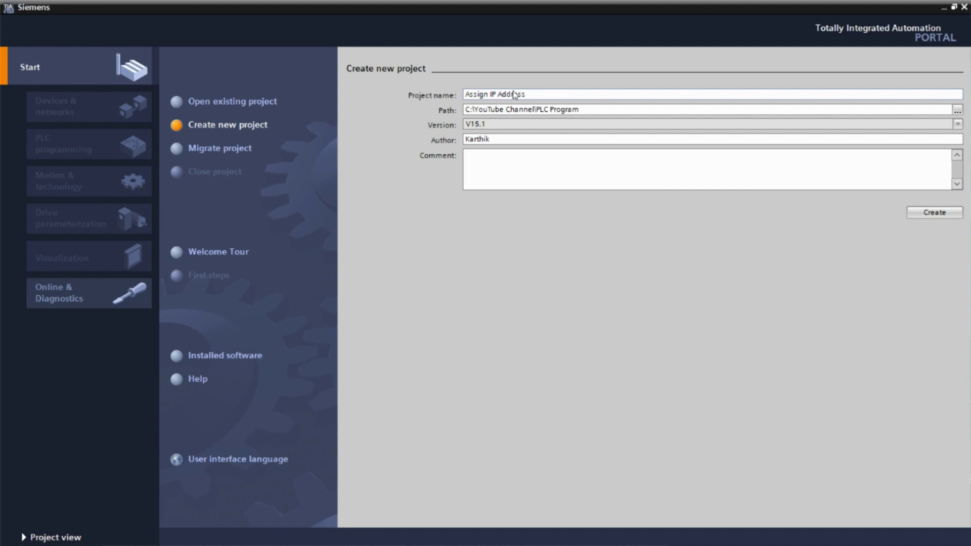
{"action": "left_click", "coordinate": [934, 213]}
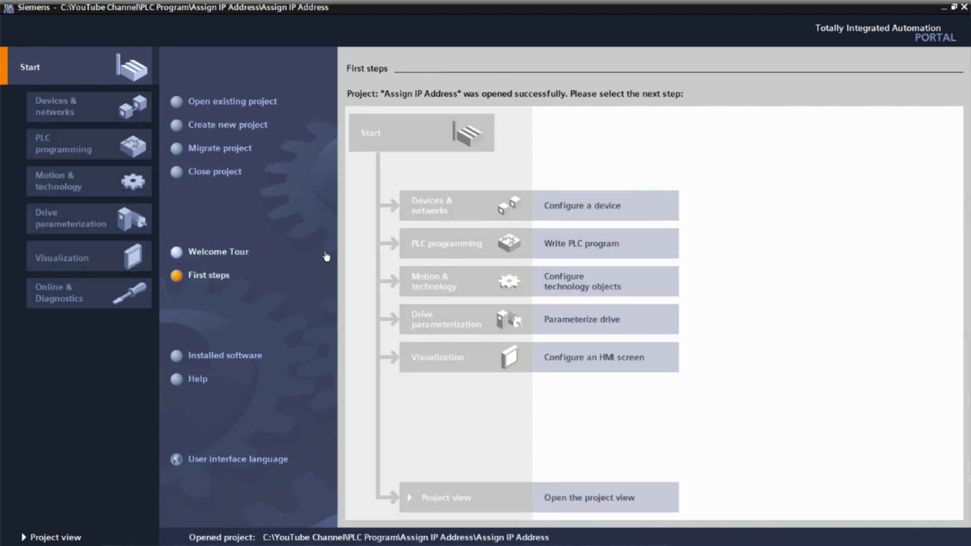
Step: Switch to the project view and expand Online access to list network interfaces
{"action": "left_click", "coordinate": [589, 503]}
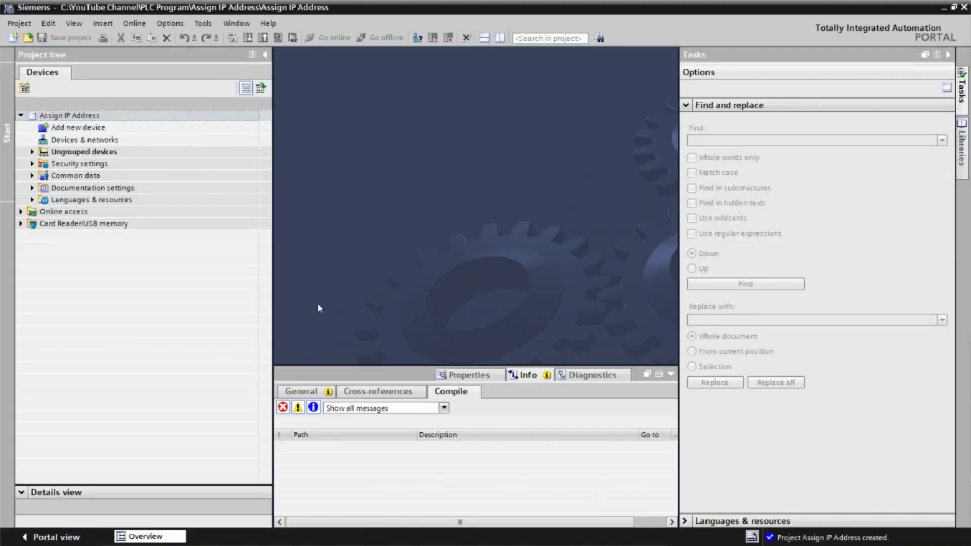
{"action": "left_click", "coordinate": [22, 212]}
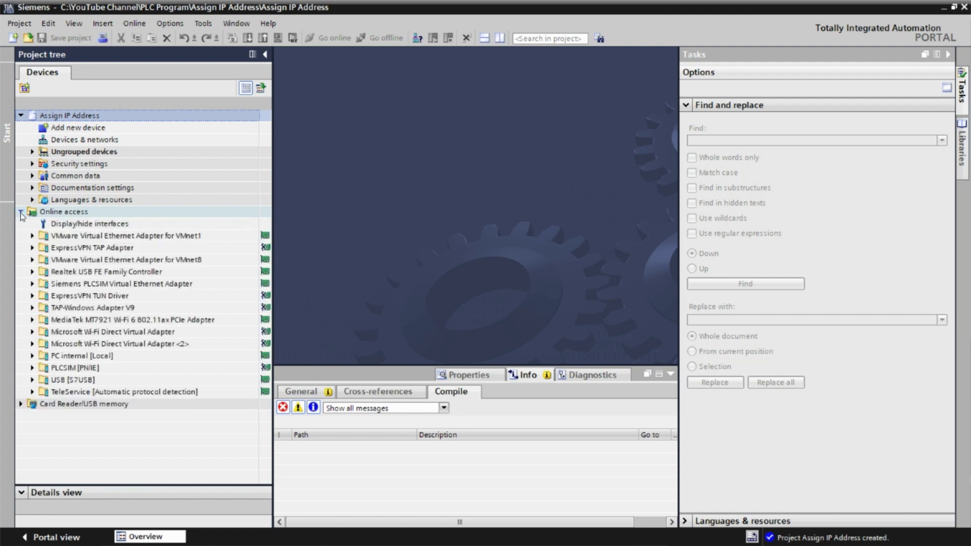
Step: Scan the Realtek USB FE Family Controller and expand the device at 192.168.0.45
{"action": "left_click", "coordinate": [32, 272]}
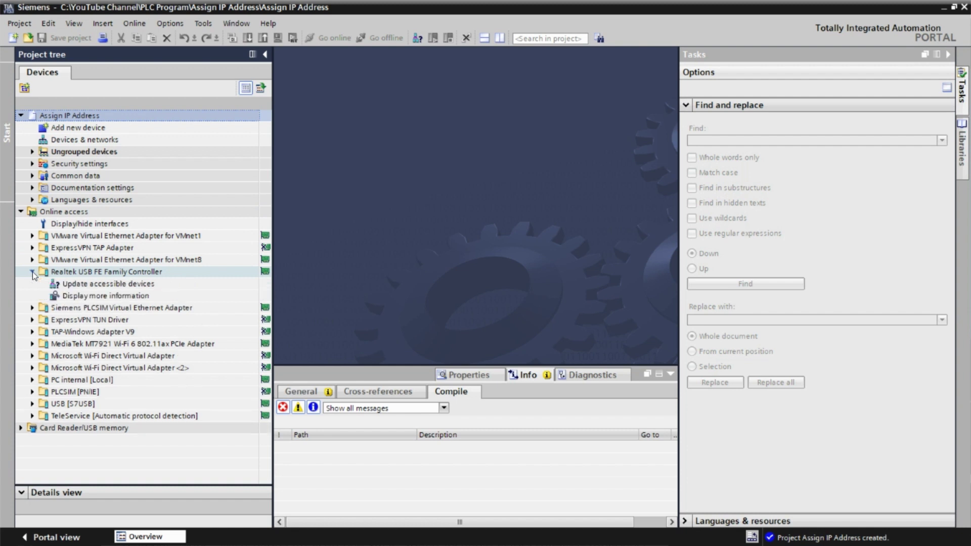
{"action": "double_click", "coordinate": [106, 284]}
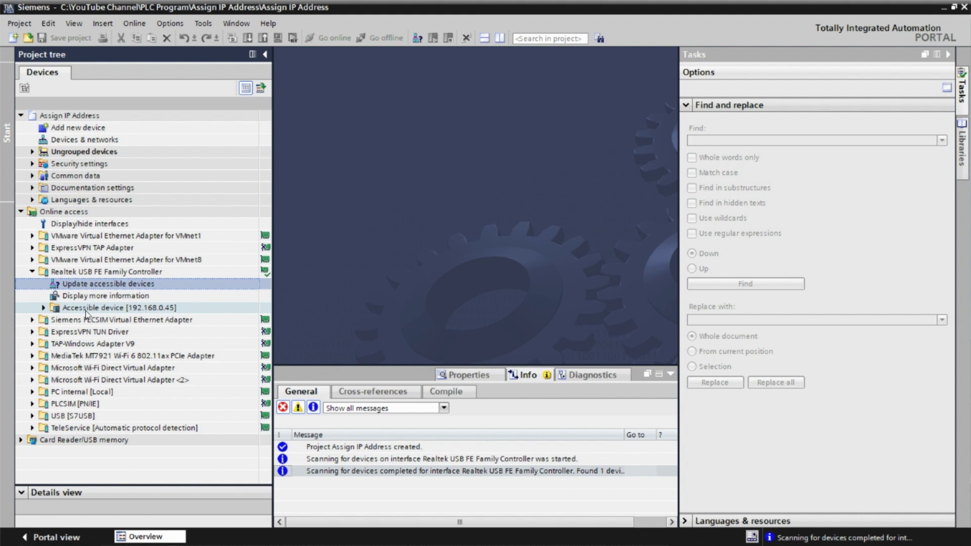
{"action": "left_click", "coordinate": [44, 308]}
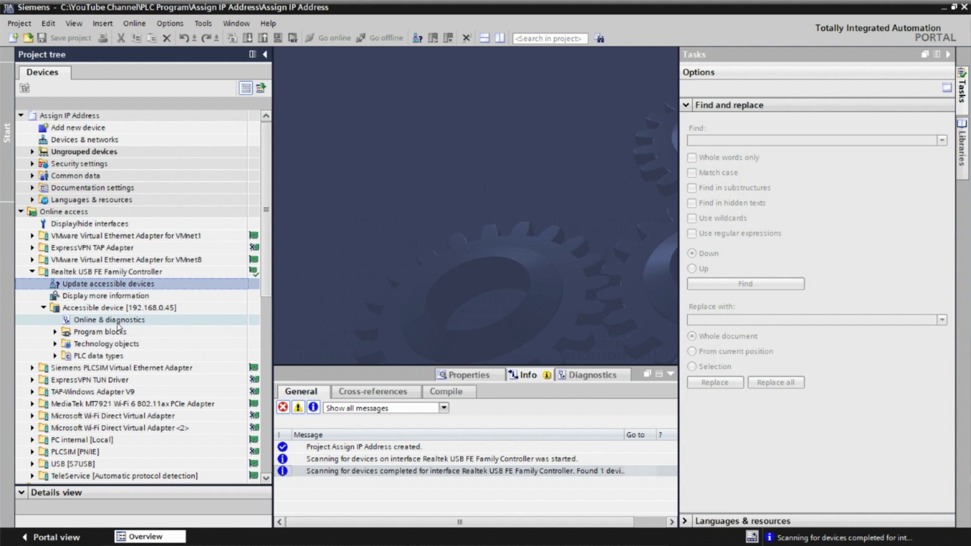
Step: Open Online & diagnostics for the CPU 1215C at 192.168.0.45 and expand Functions
{"action": "double_click", "coordinate": [118, 320]}
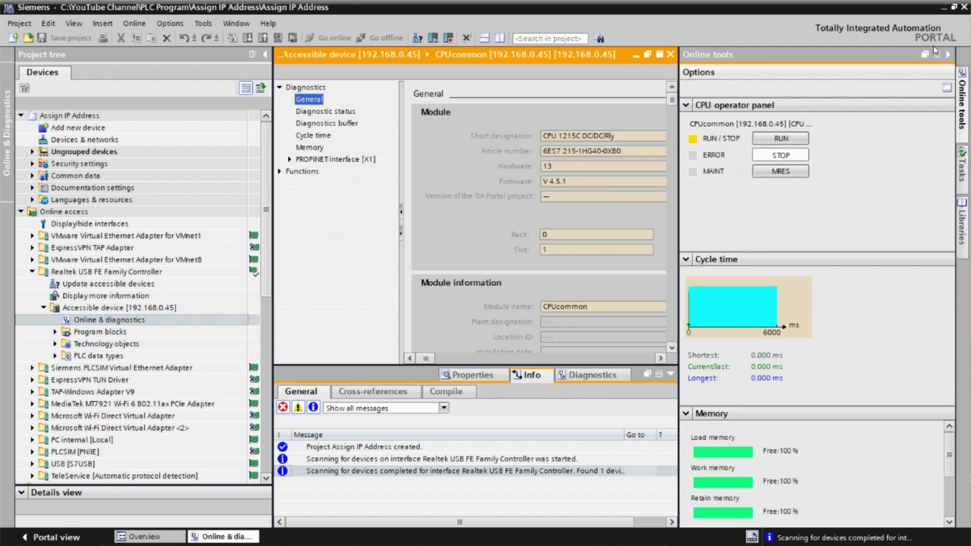
{"action": "left_click", "coordinate": [948, 55]}
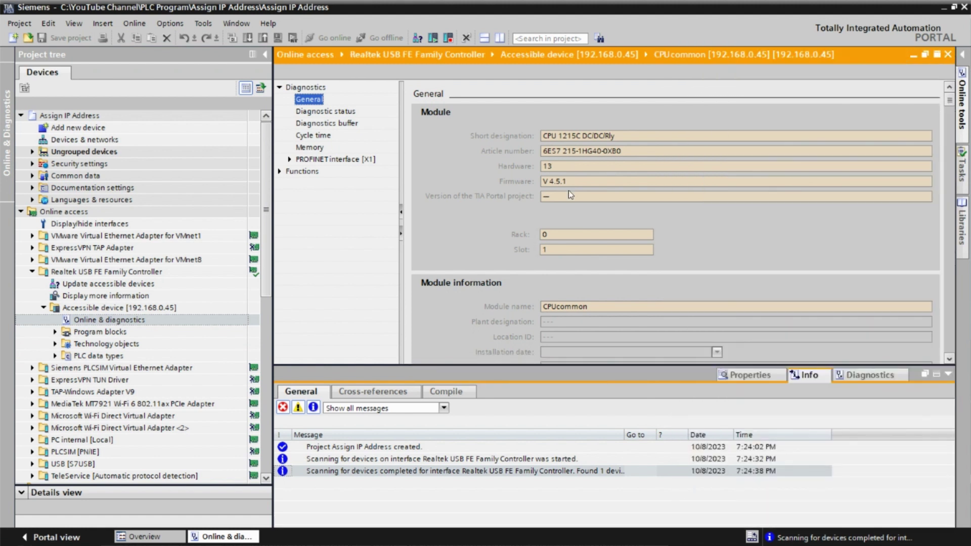
{"action": "left_click", "coordinate": [280, 172]}
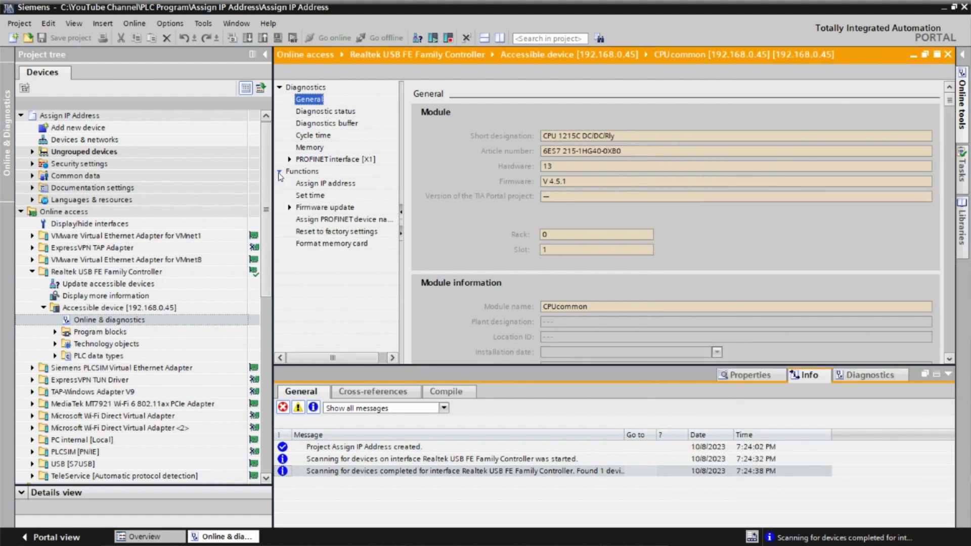
Step: Assign the PLC the IP address 192.168.0.100 via the Assign IP address function
{"action": "left_click", "coordinate": [322, 184]}
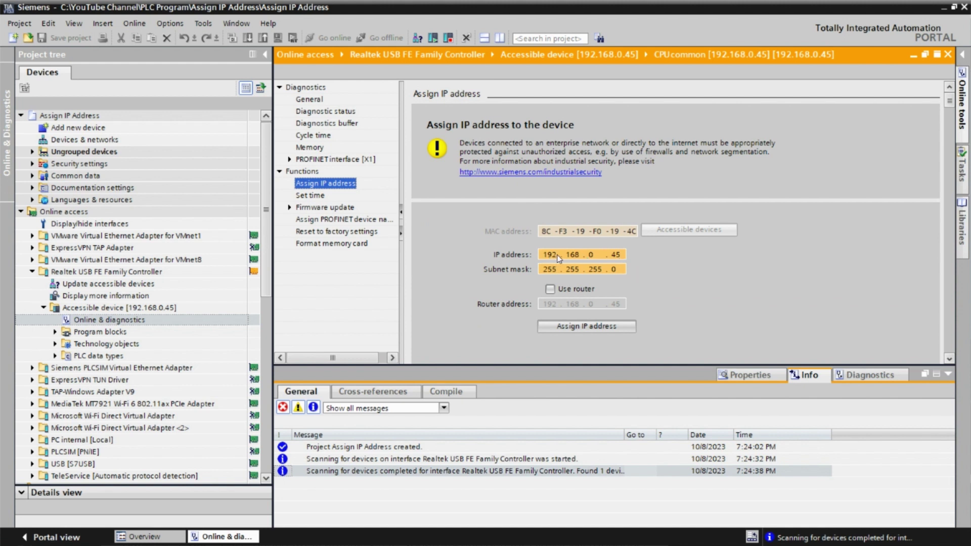
{"action": "double_click", "coordinate": [616, 257]}
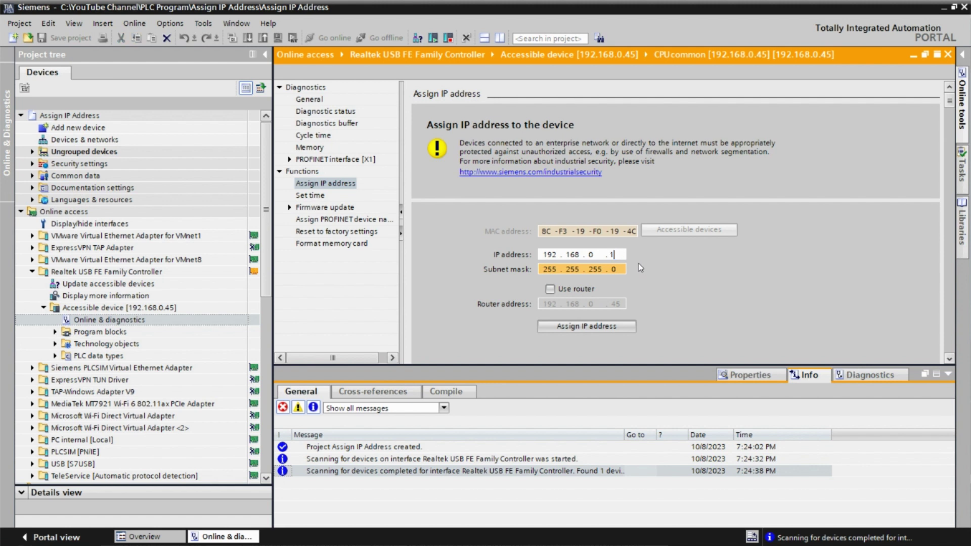
{"action": "type", "text": "100"}
{"action": "left_click", "coordinate": [604, 326]}
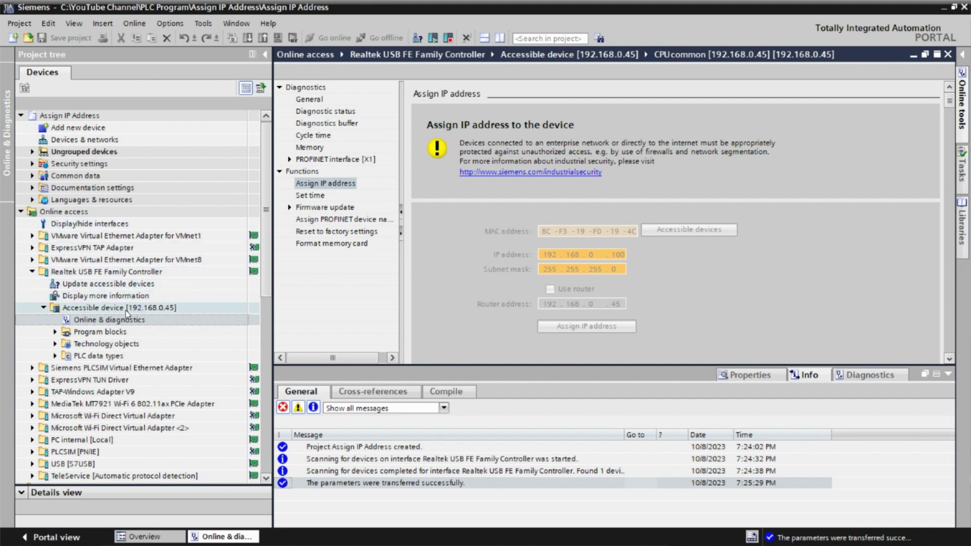
Step: Rescan the Realtek interface and expand the device now listed at 192.168.0.100
{"action": "left_click", "coordinate": [124, 285]}
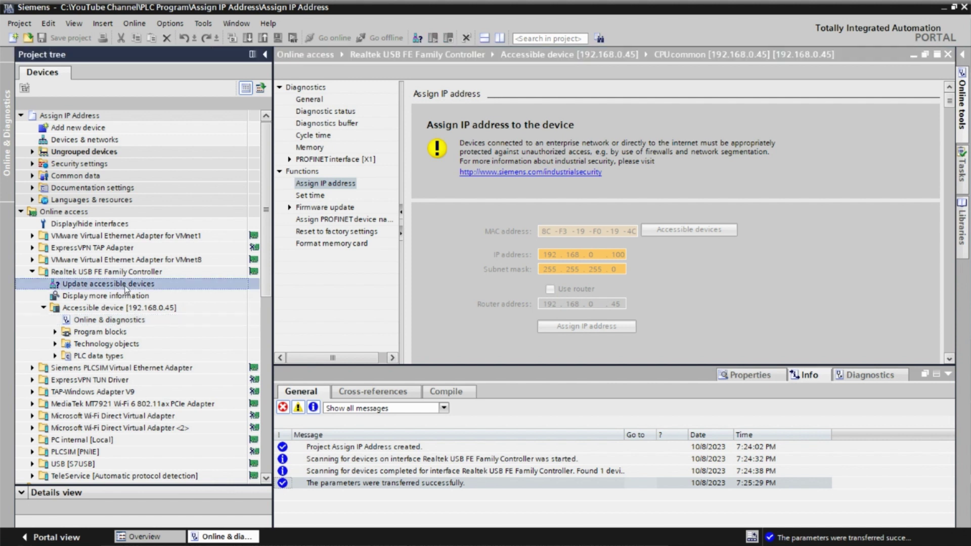
{"action": "double_click", "coordinate": [126, 287]}
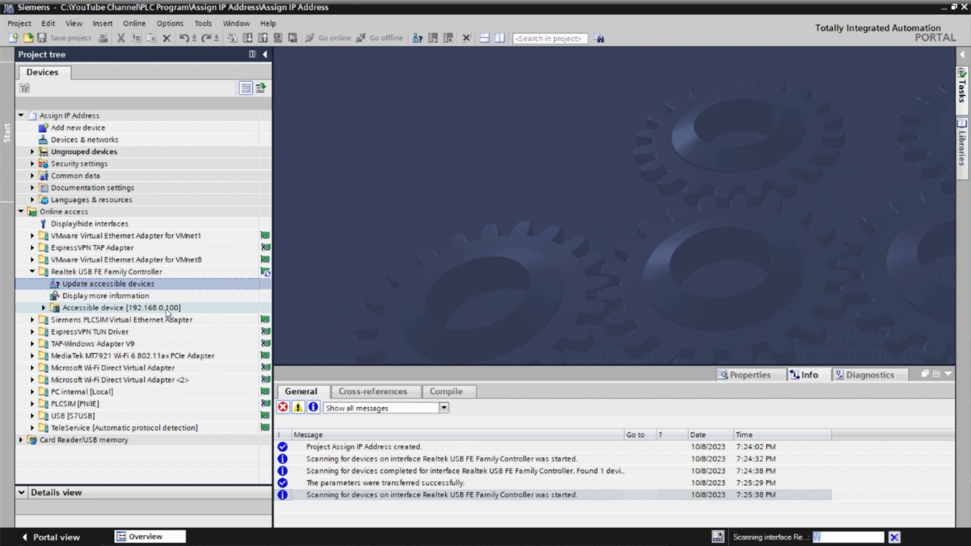
{"action": "left_click", "coordinate": [44, 309]}
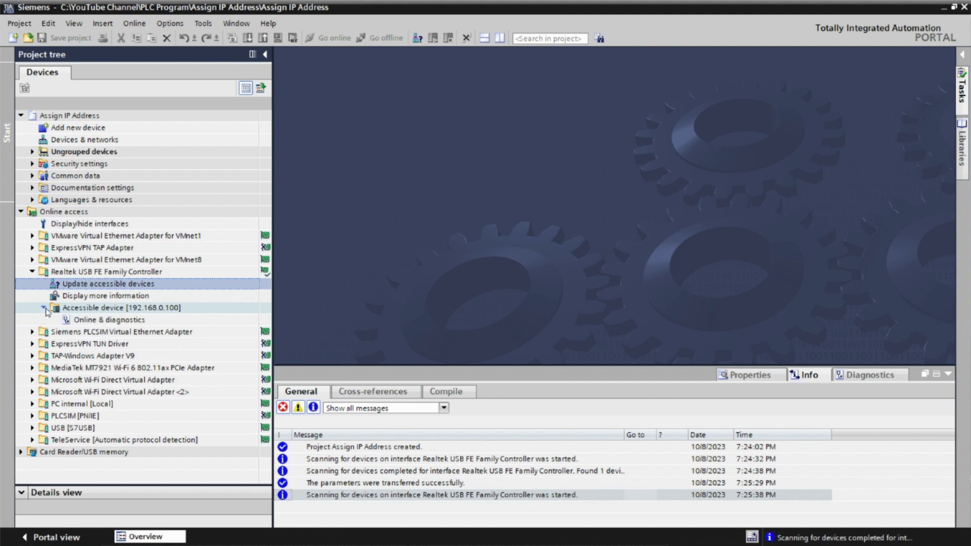
Step: Open diagnostics for the device and check its Assign IP address page shows 192.168.0.100
{"action": "double_click", "coordinate": [122, 321]}
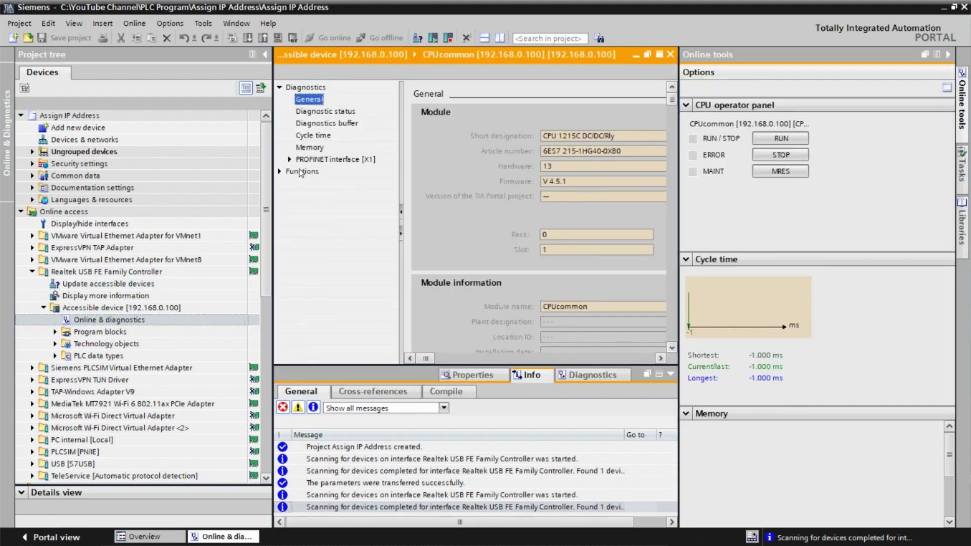
{"action": "left_click", "coordinate": [280, 172]}
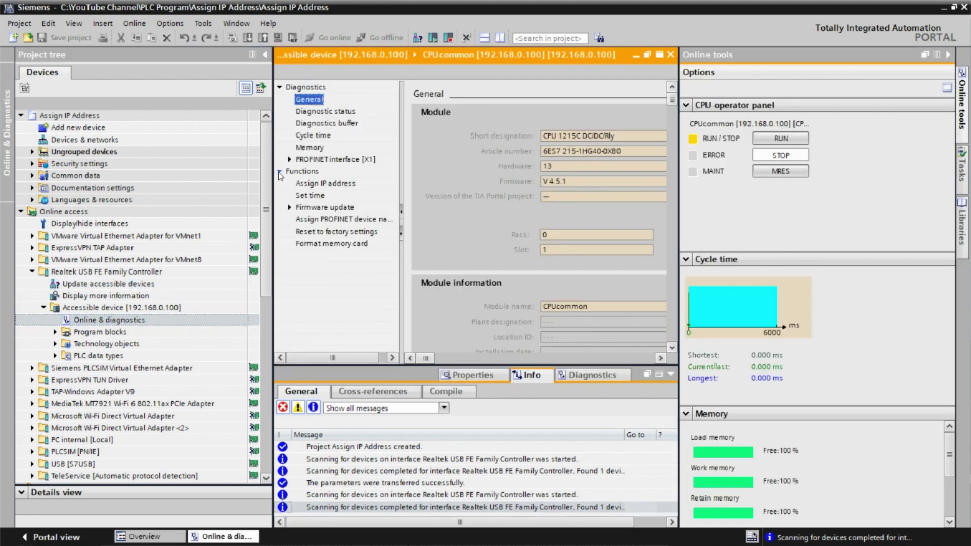
{"action": "left_click", "coordinate": [318, 184]}
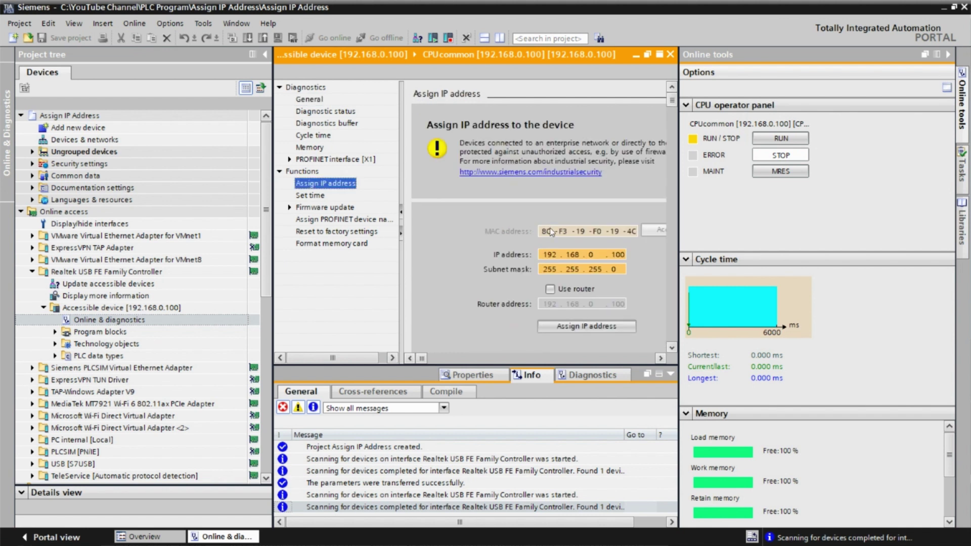